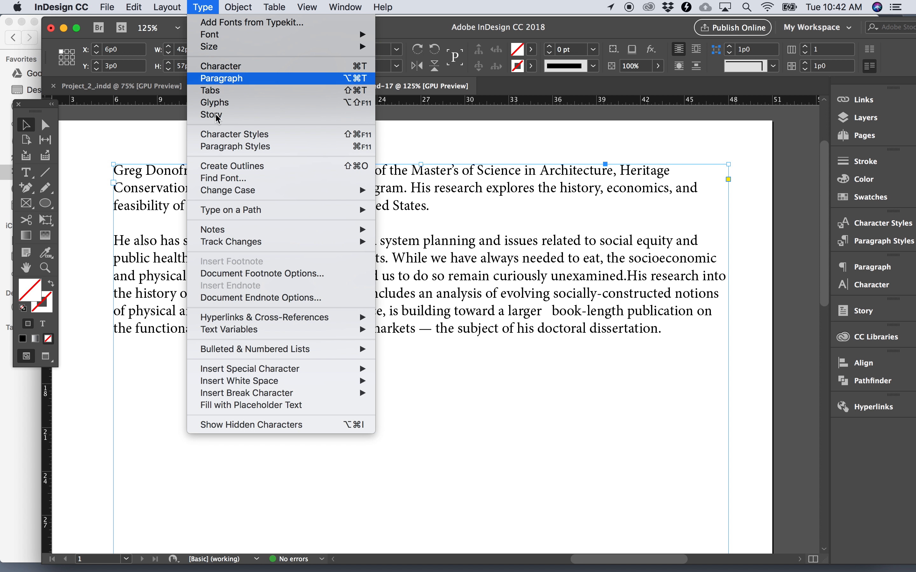
- Show the hidden characters in the text and hide them again
left_click(236, 425)
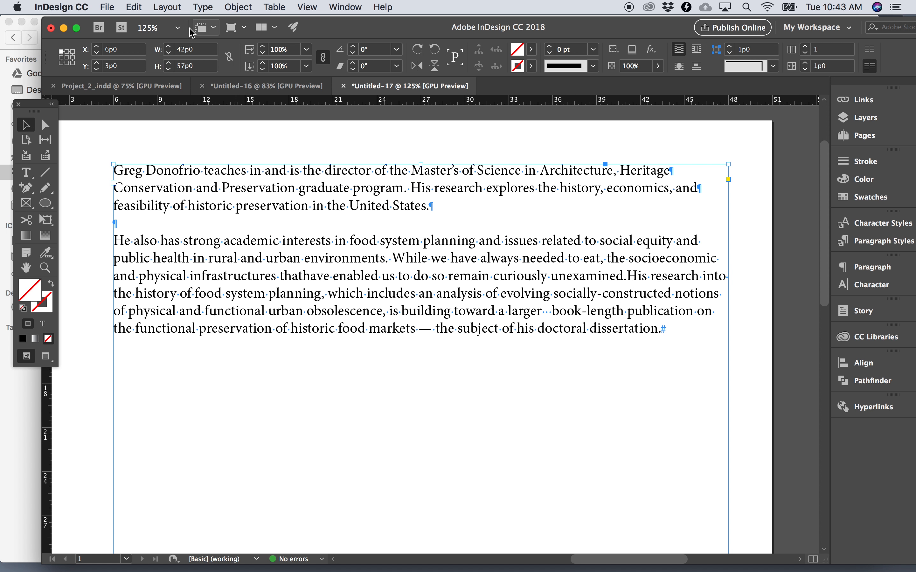
left_click(204, 6)
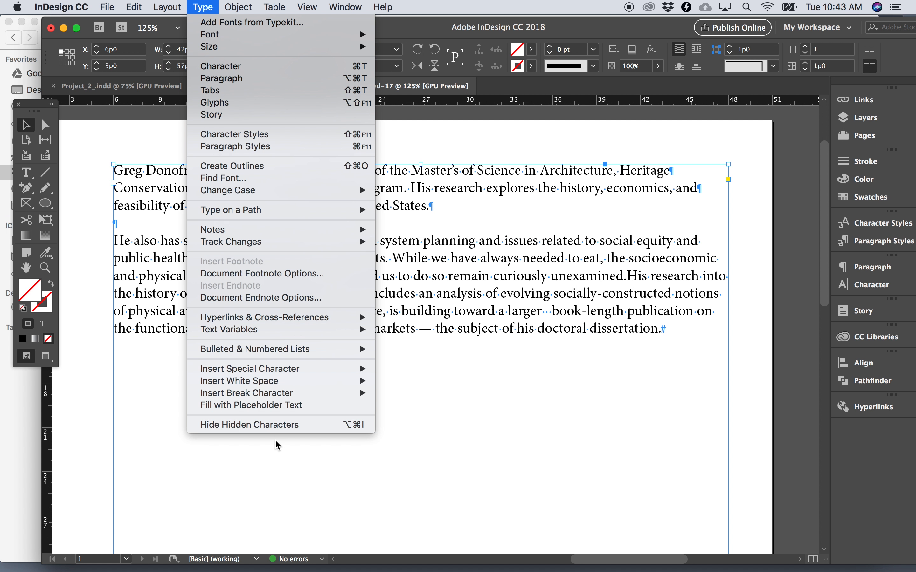
left_click(279, 427)
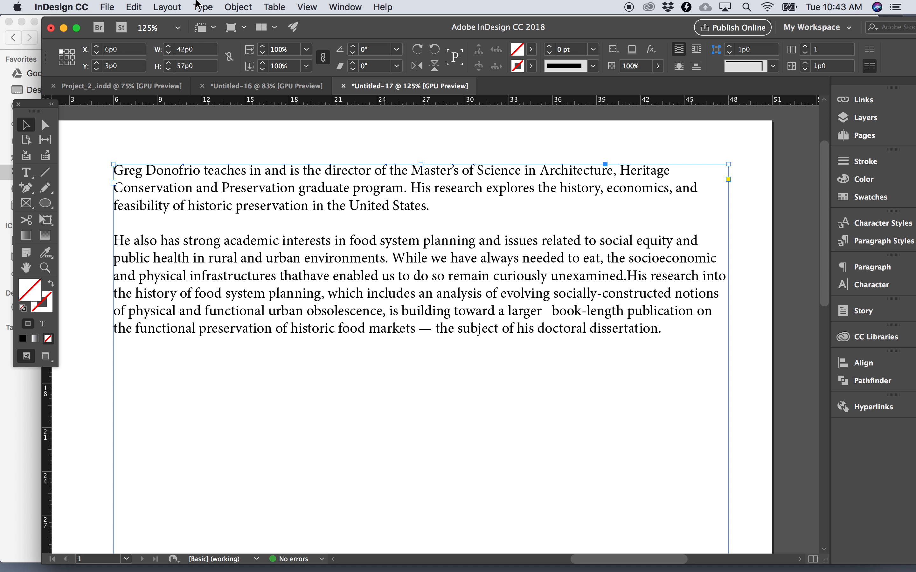
- Turn on the display of hidden characters in the document
left_click(201, 7)
mouse_move(231, 5)
mouse_move(202, 6)
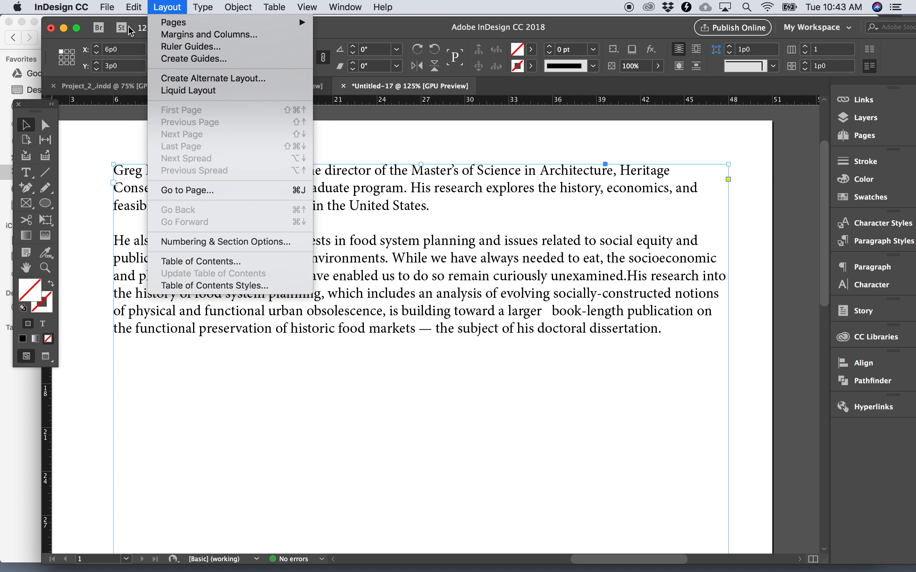
mouse_move(129, 15)
mouse_move(86, 10)
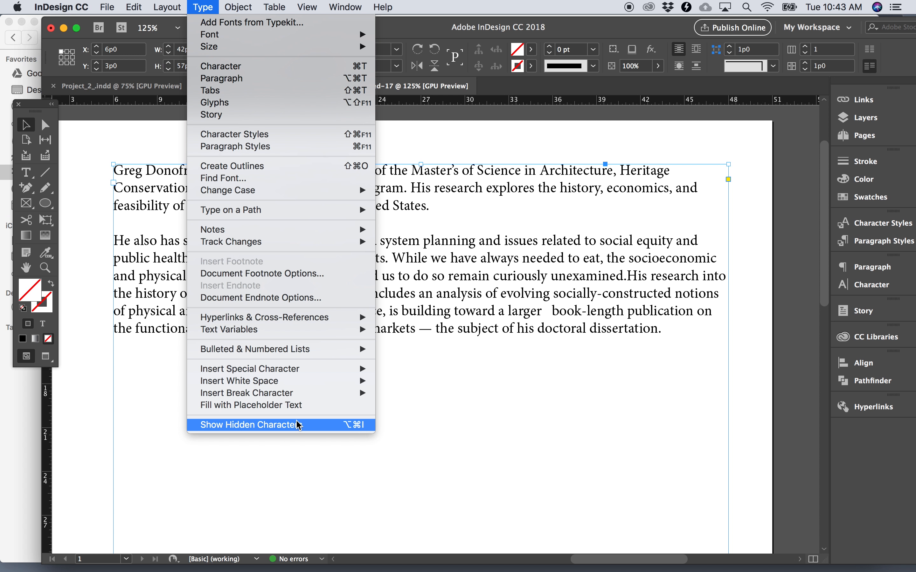
left_click(285, 427)
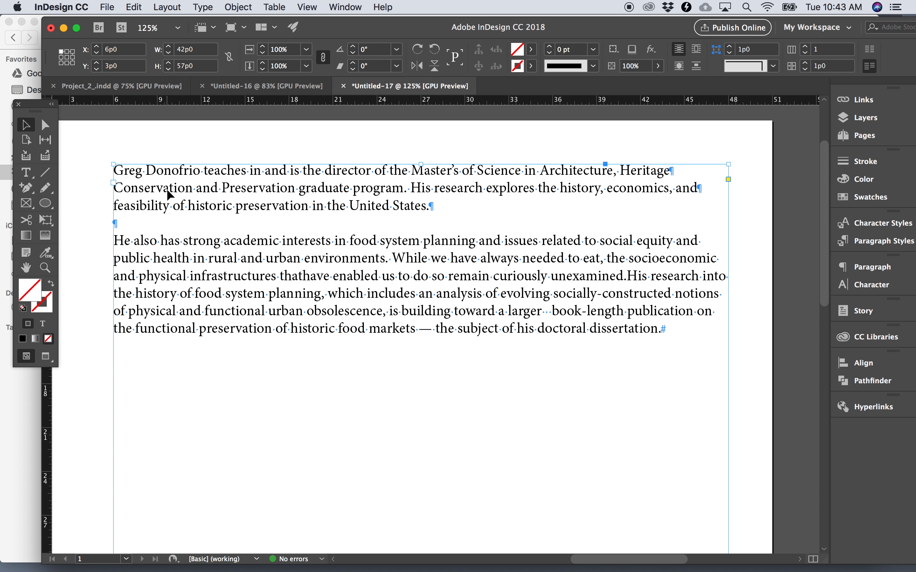
- Remove the paragraph break between "Heritage" and "Conservation" in the first paragraph, and insert it again
double_click(116, 189)
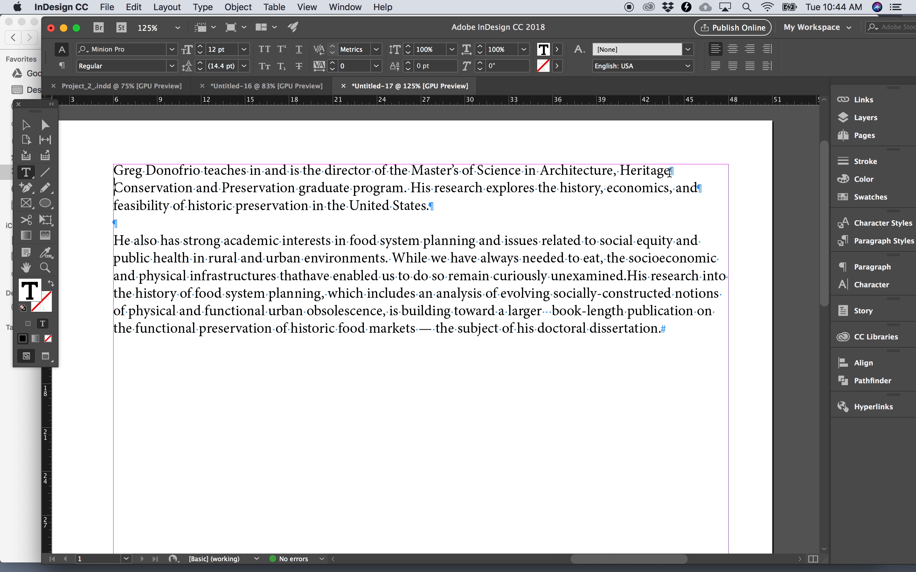
left_click_drag(669, 171, 501, 166)
left_click(562, 214)
left_click(115, 191)
key("BackSpace")
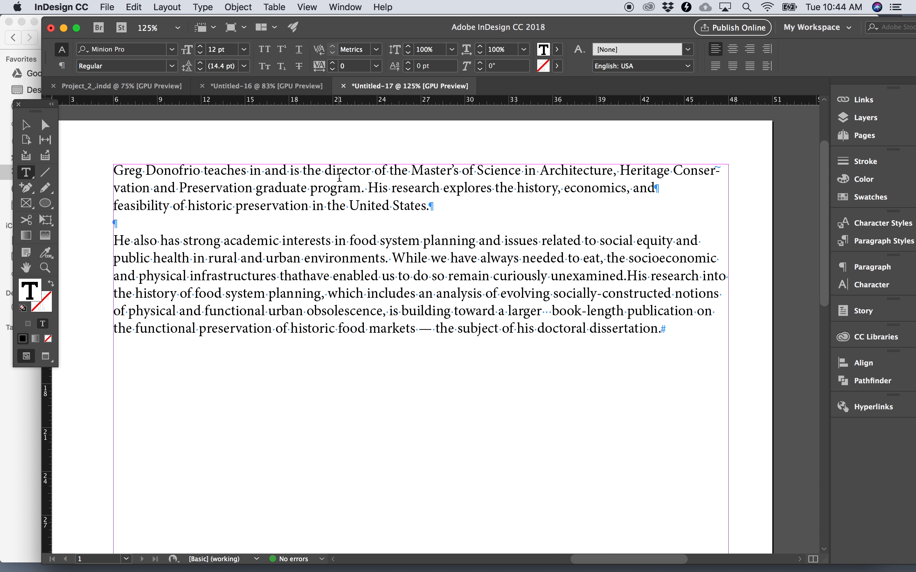
key("Return")
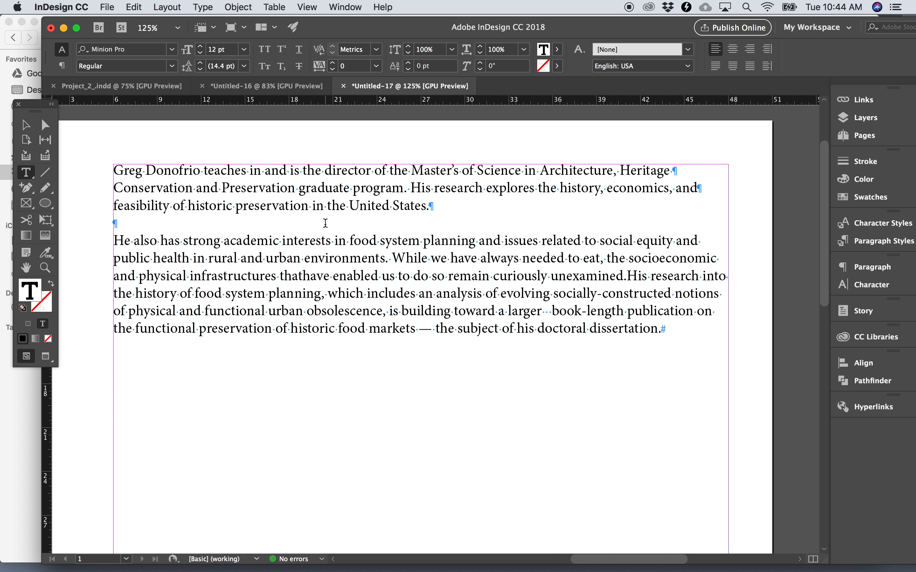
key("super")
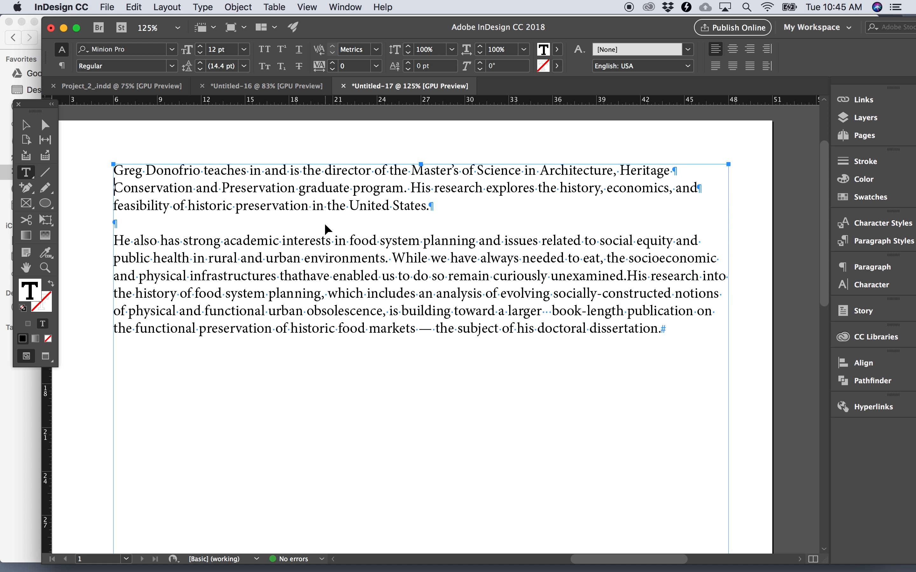
key("super+i")
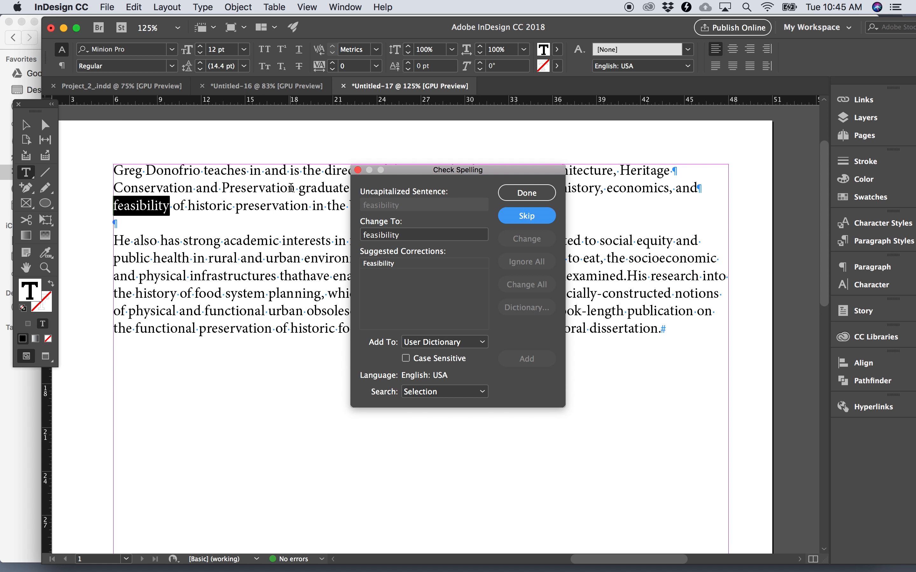
left_click(358, 170)
- Replace the paragraph break between "Heritage" and "Conservation" with a forced line break
double_click(353, 171)
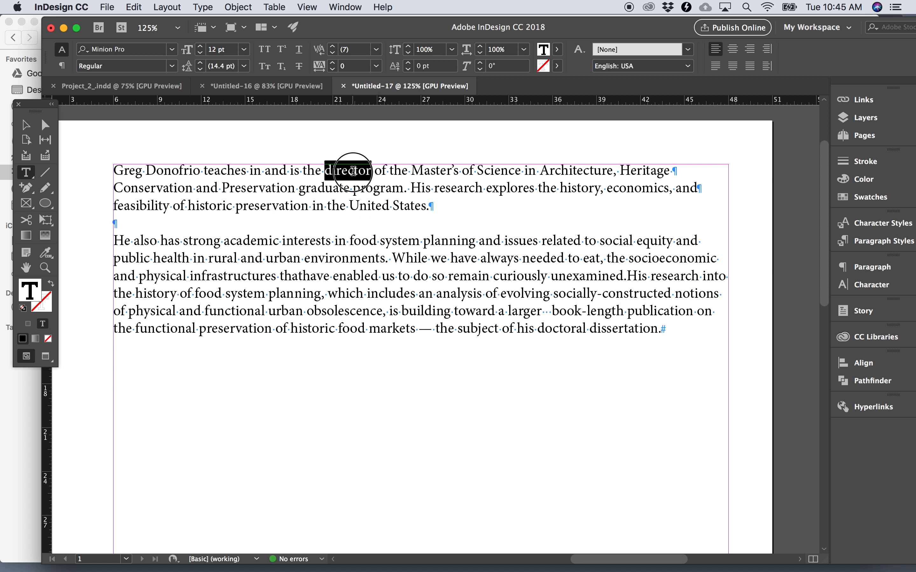
triple_click(352, 171)
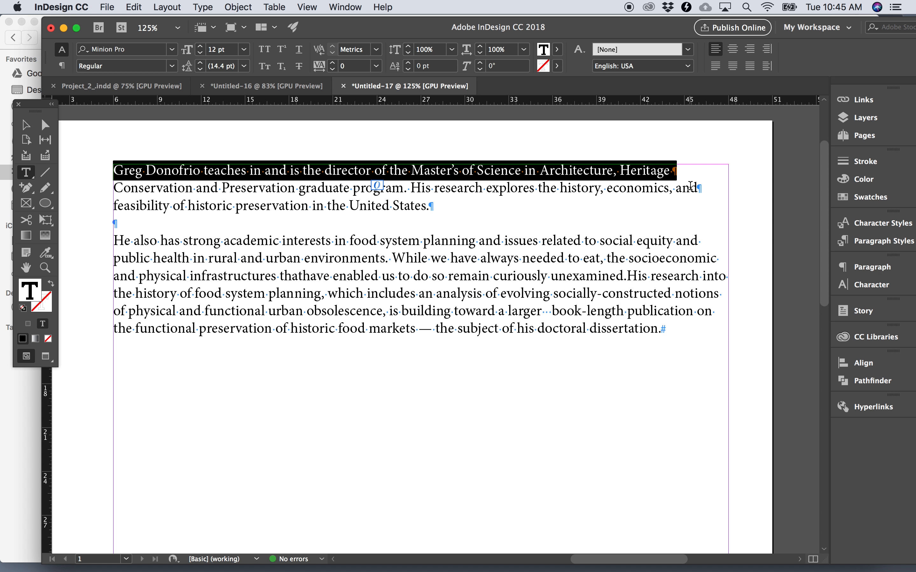
left_click(112, 188)
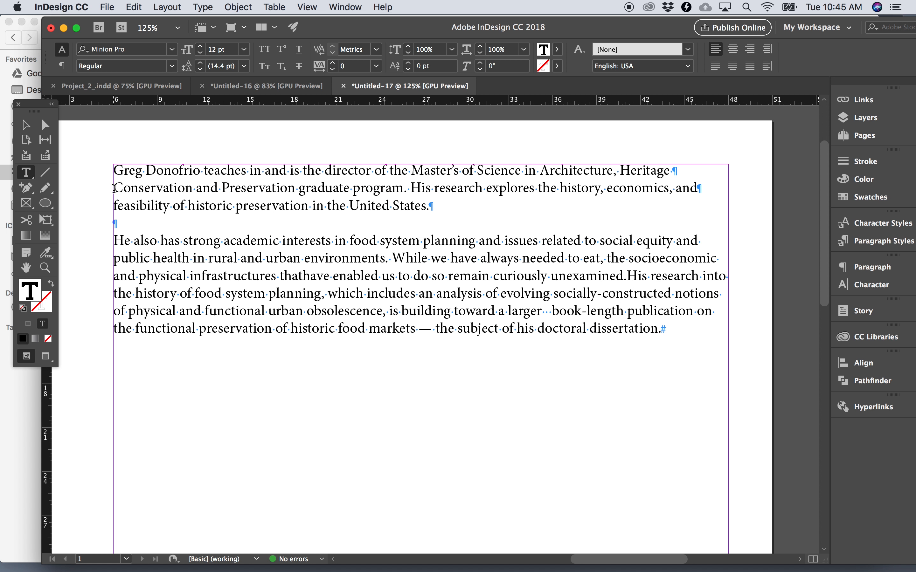
key("BackSpace")
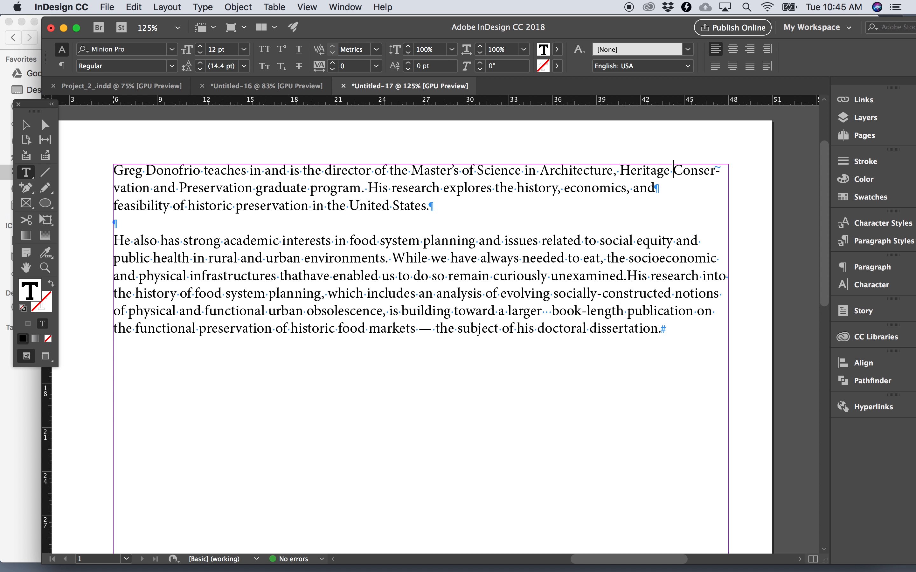
key("shift+Return")
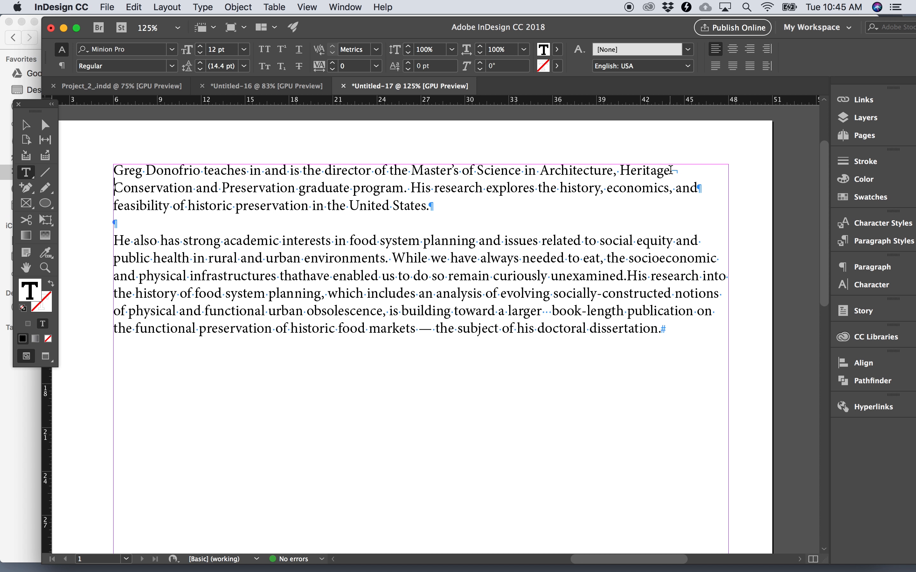
left_click_drag(669, 172, 679, 173)
left_click(680, 174)
- Remove the paragraph break before "feasibility" so it joins the preceding line's paragraph
left_click(118, 205)
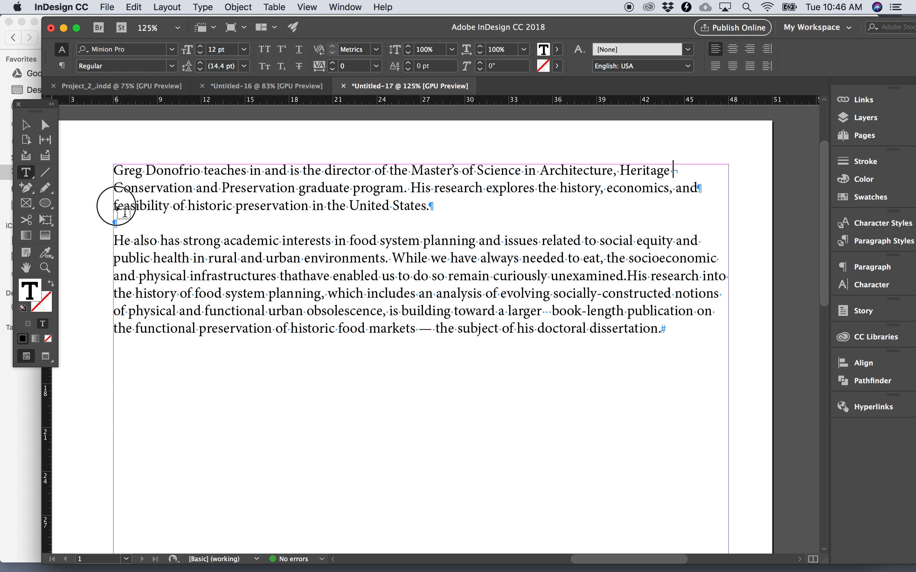
key("Left")
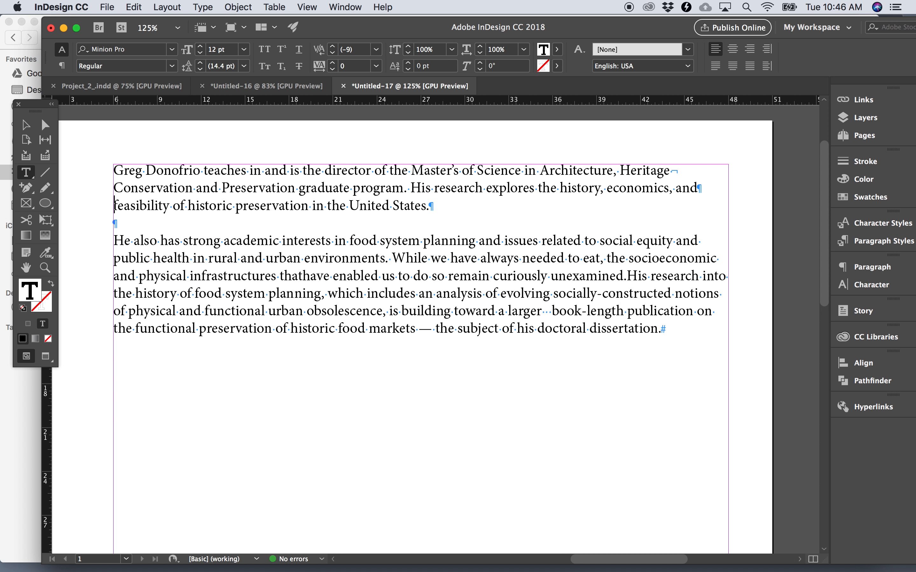
key("BackSpace")
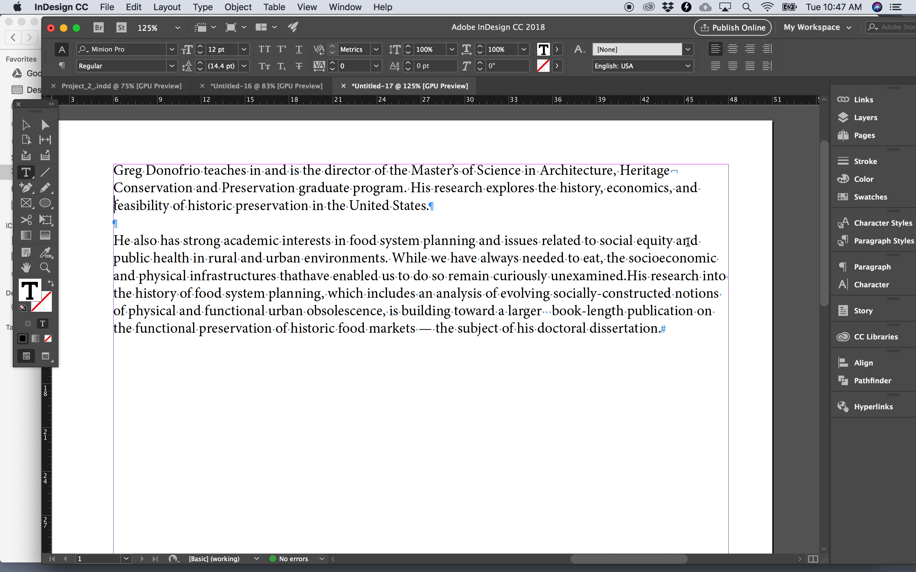
- Insert forced line breaks before "into", "notions", "publication" and "dissertation" in the second paragraph
left_click(702, 279)
key("shift+Return")
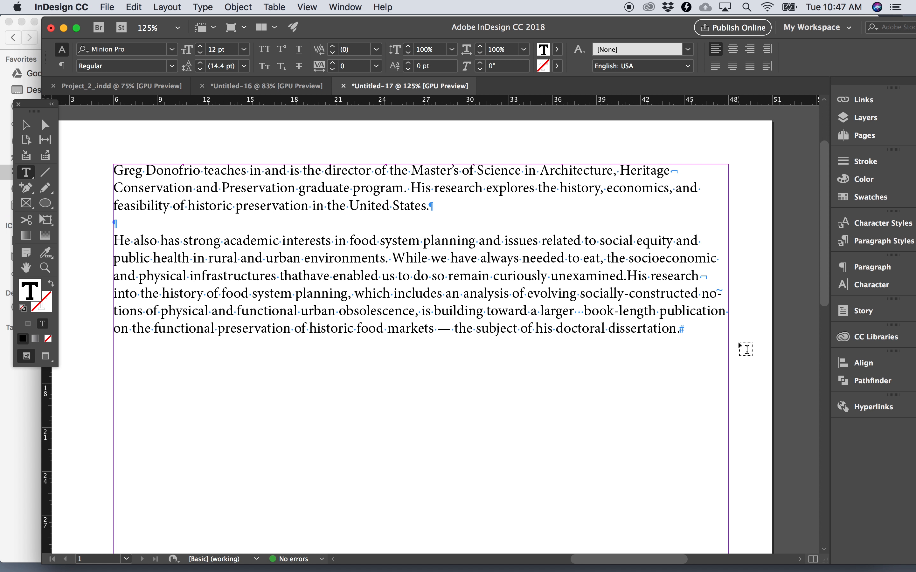
key("shift+Return")
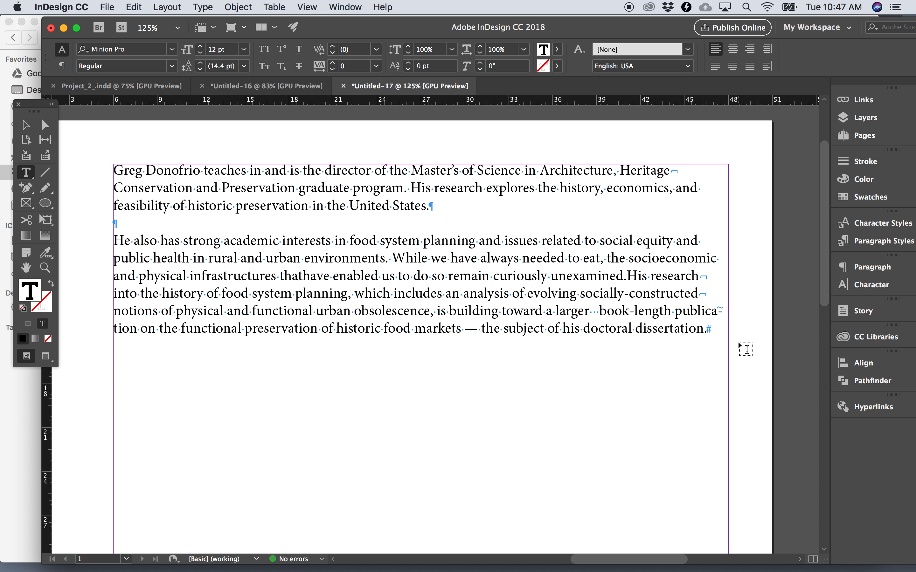
left_click(677, 313)
key("shift+Return")
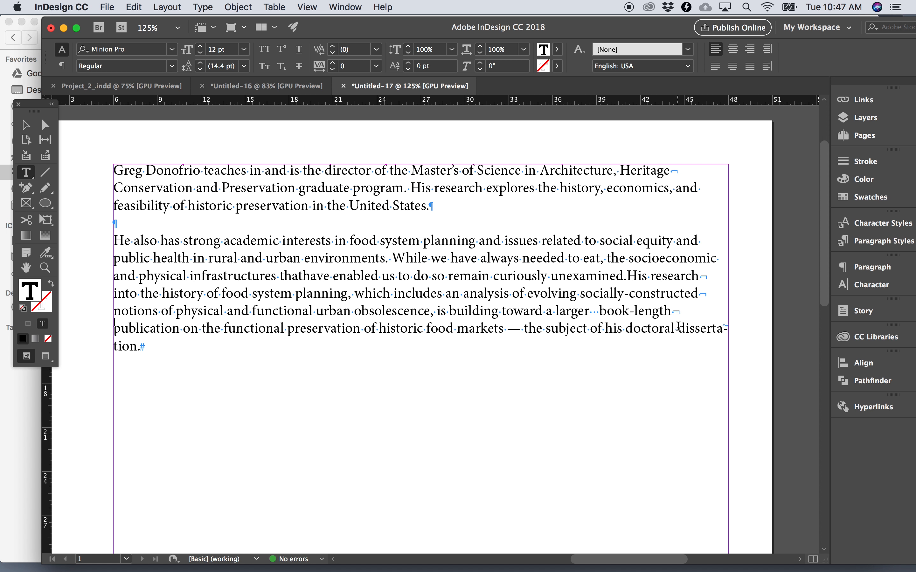
left_click(677, 326)
key("shift+Return")
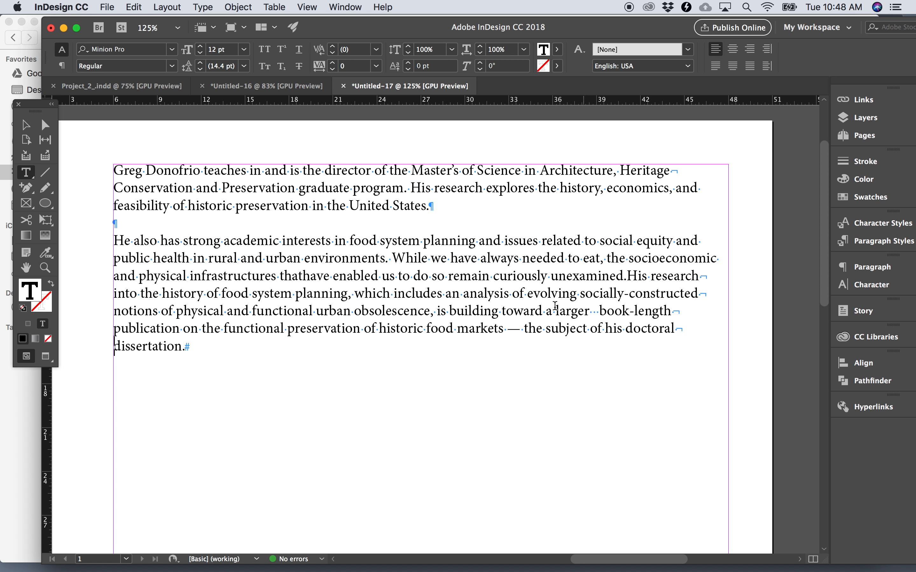
- Set the tracking of the line starting "into the history of food system planning" to 10
triple_click(521, 294)
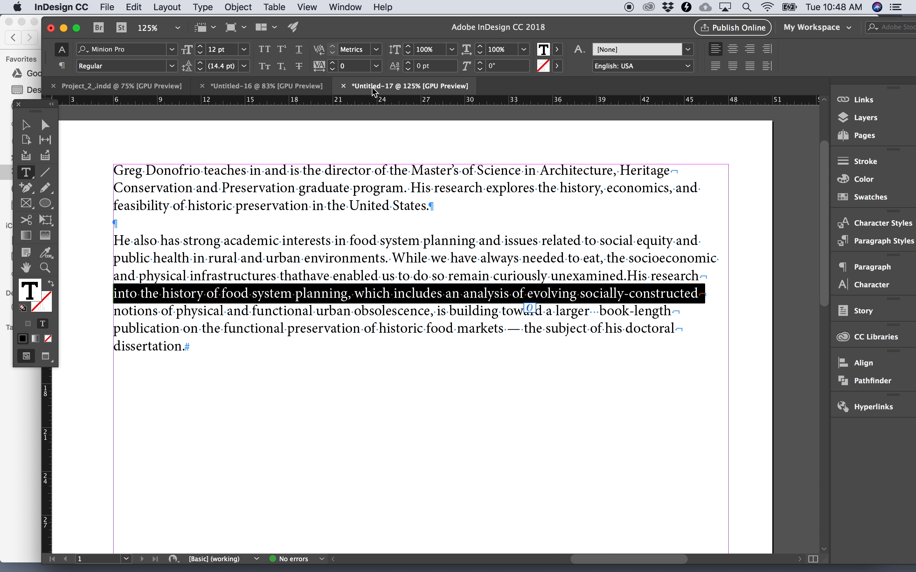
left_click(376, 68)
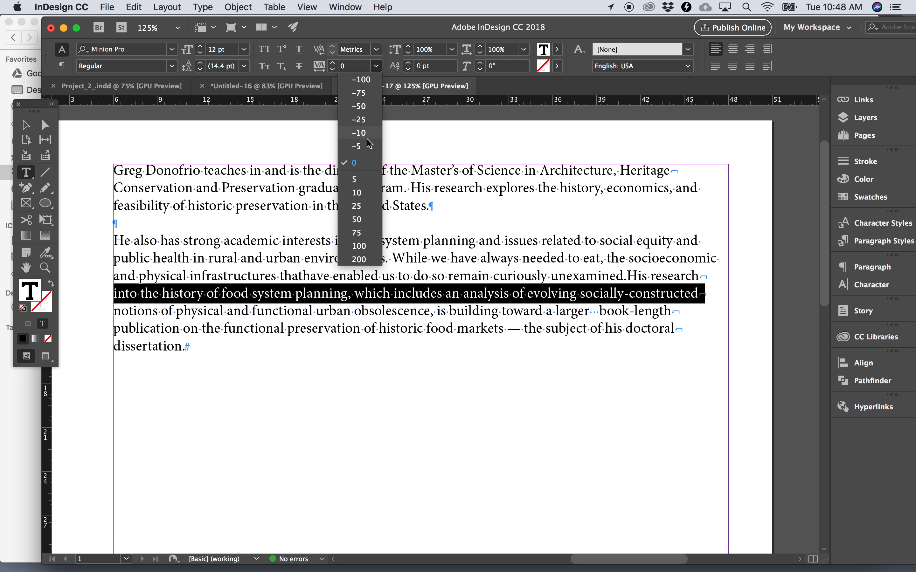
left_click(357, 193)
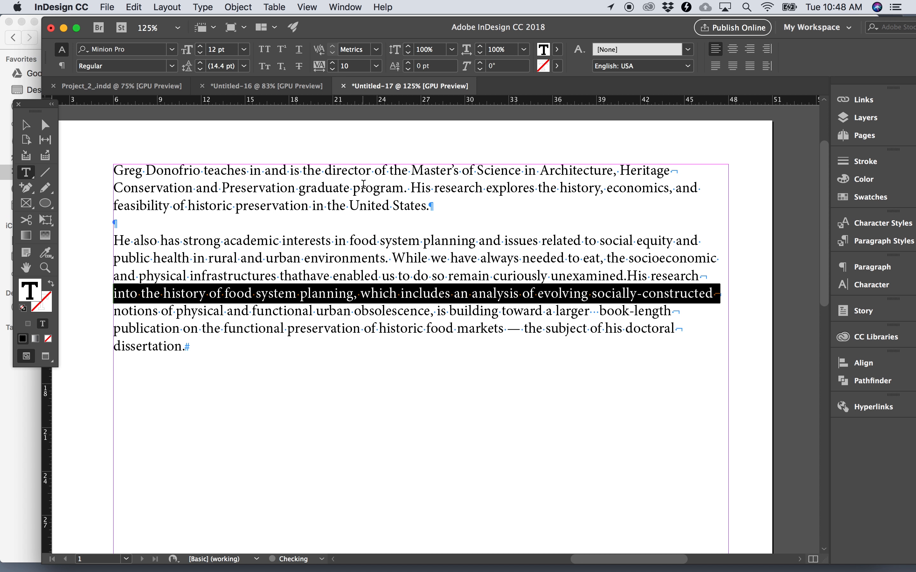
left_click(428, 335)
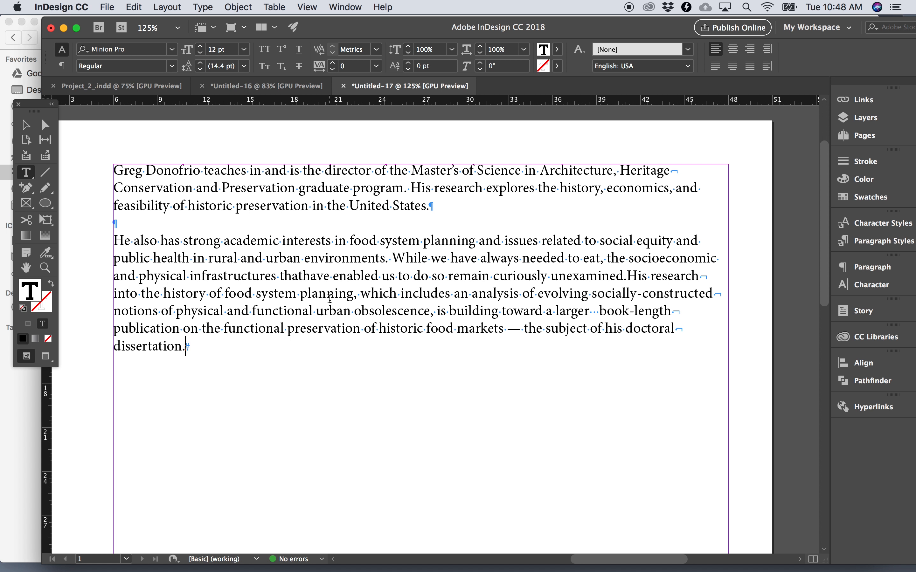
- Set the tracking of the line starting "publication on the functional preservation" to 10
double_click(330, 298)
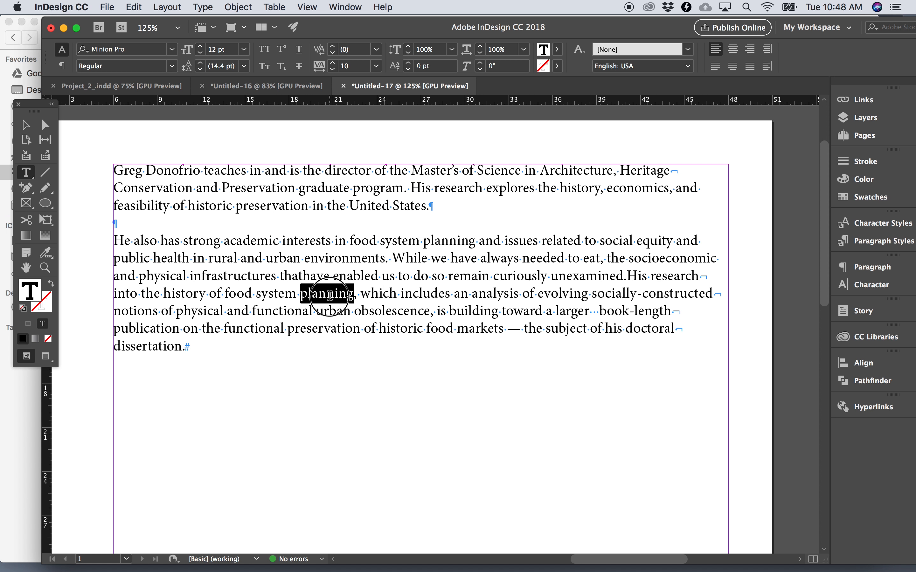
triple_click(329, 273)
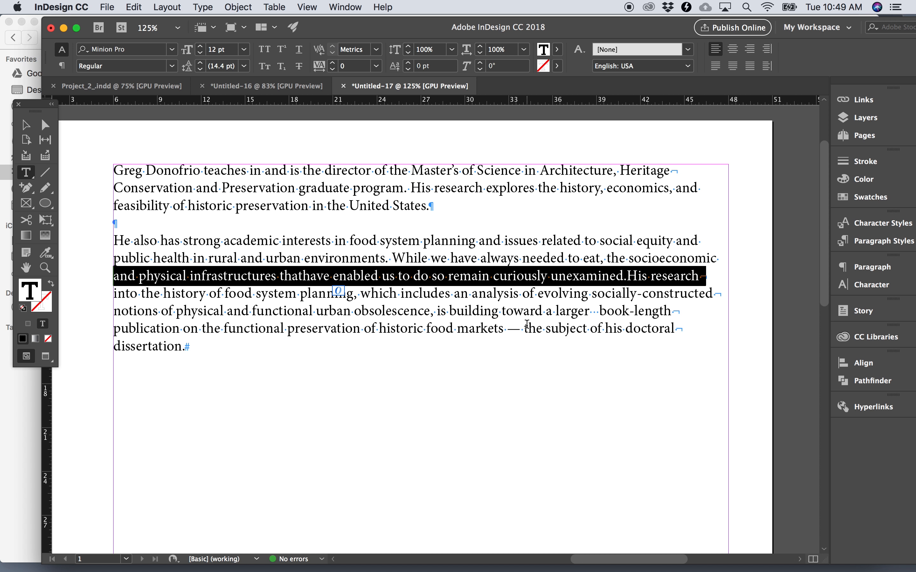
triple_click(514, 328)
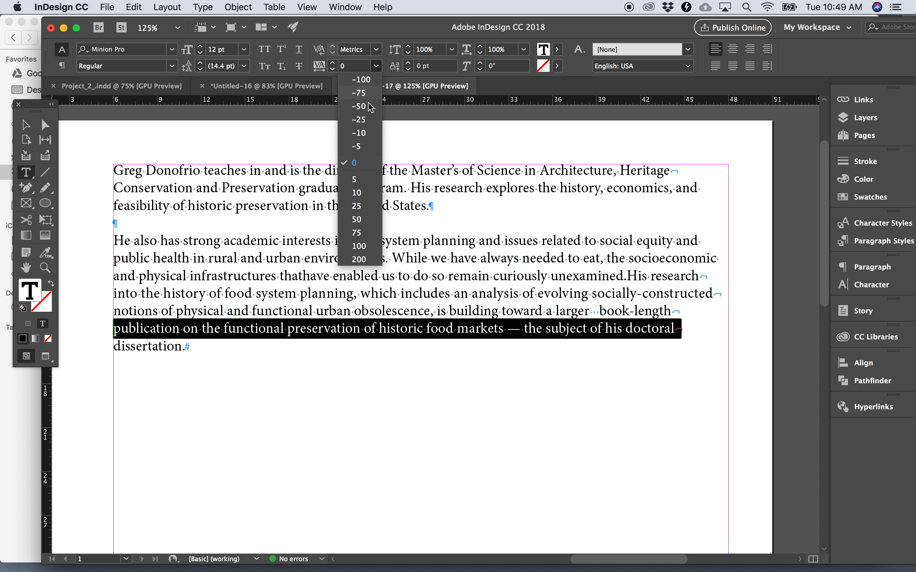
left_click(365, 193)
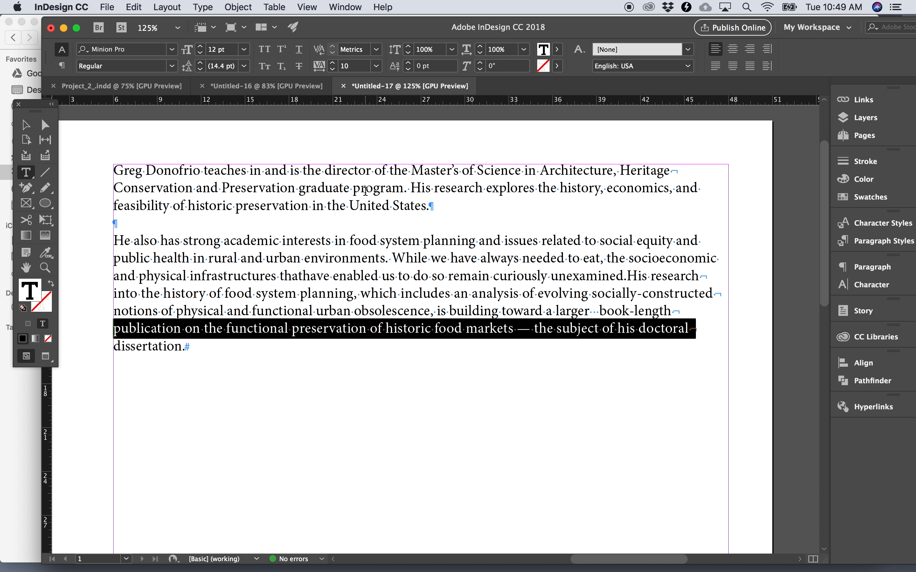
left_click(360, 261)
scroll(360, 261, "down", 4)
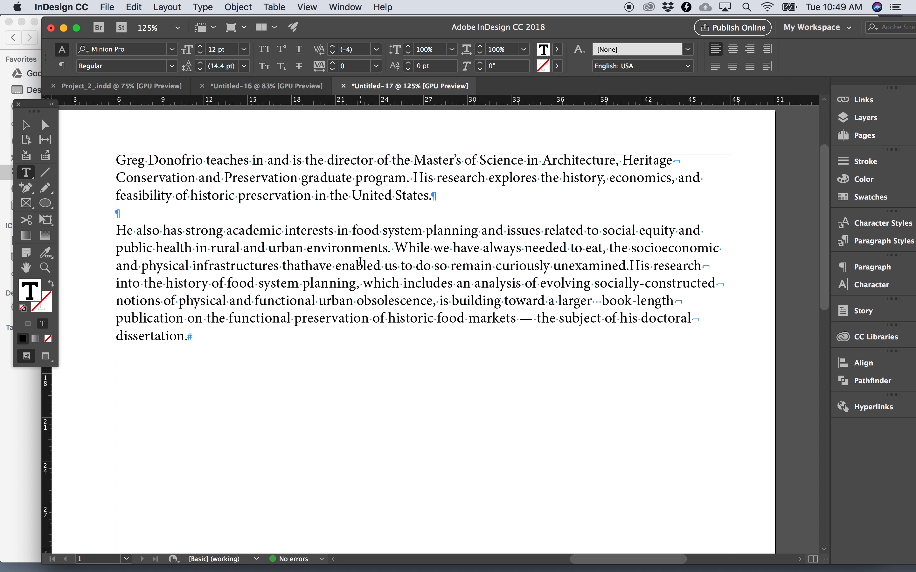
left_click(26, 268)
left_click_drag(139, 270, 158, 324)
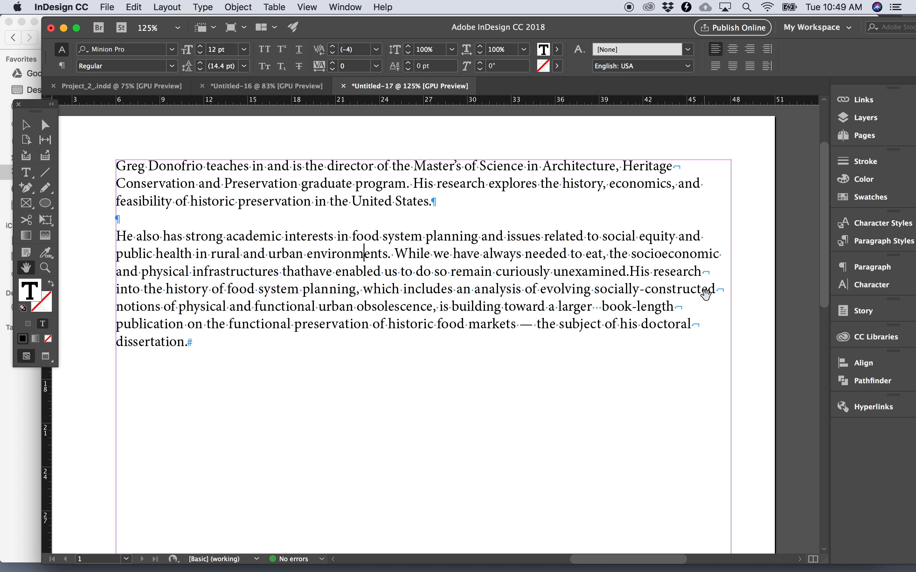
scroll(695, 322, "down", 1)
scroll(695, 322, "down", 1)
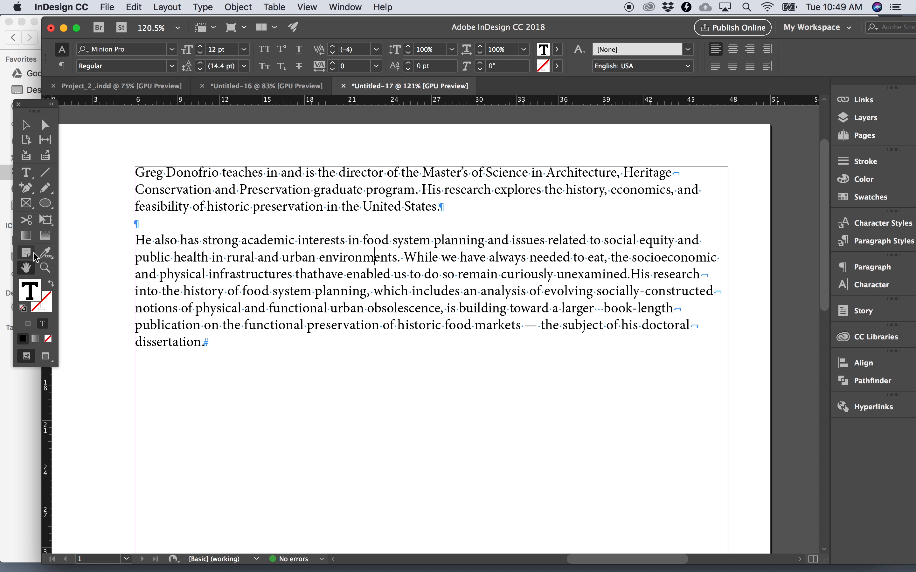
left_click(27, 176)
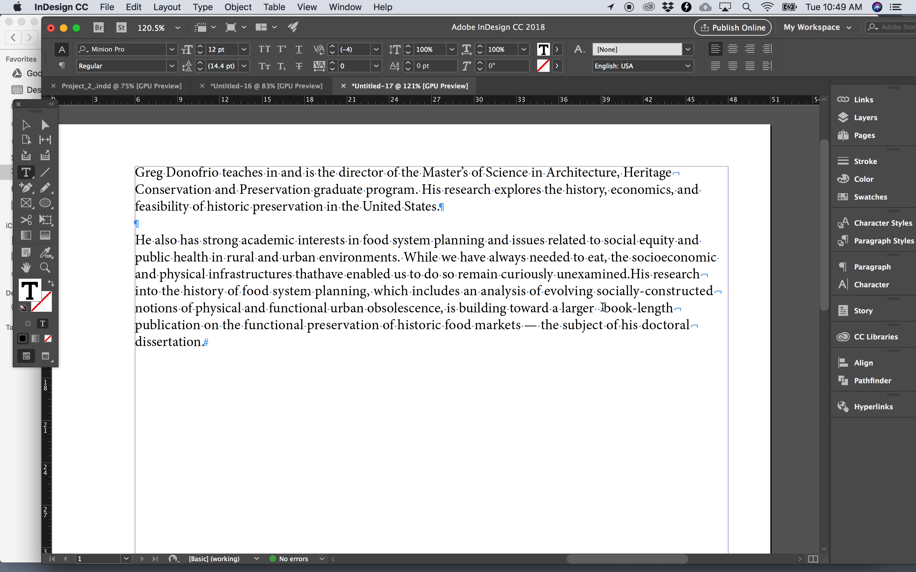
- Delete the extra spaces between "larger" and "book-length" in the second paragraph, leaving a single space
double_click(573, 310)
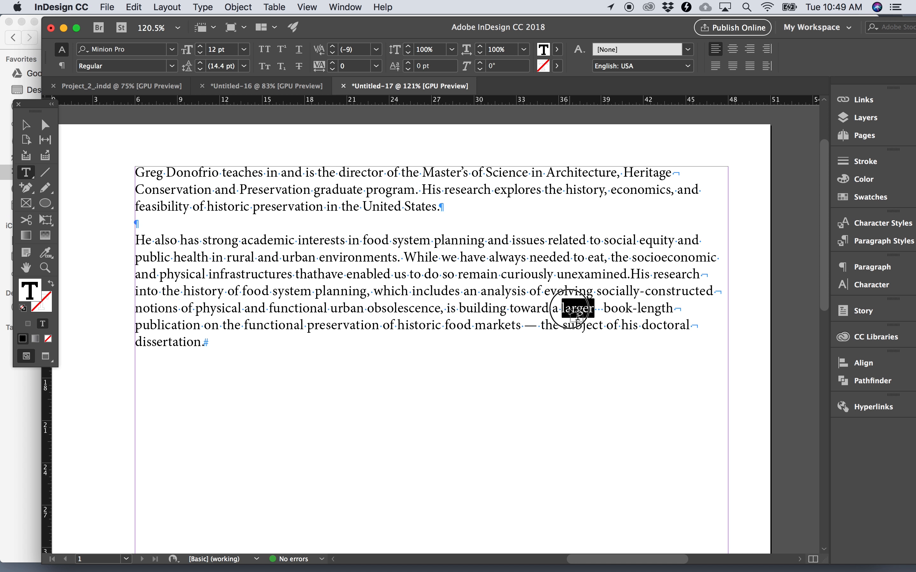
double_click(623, 310)
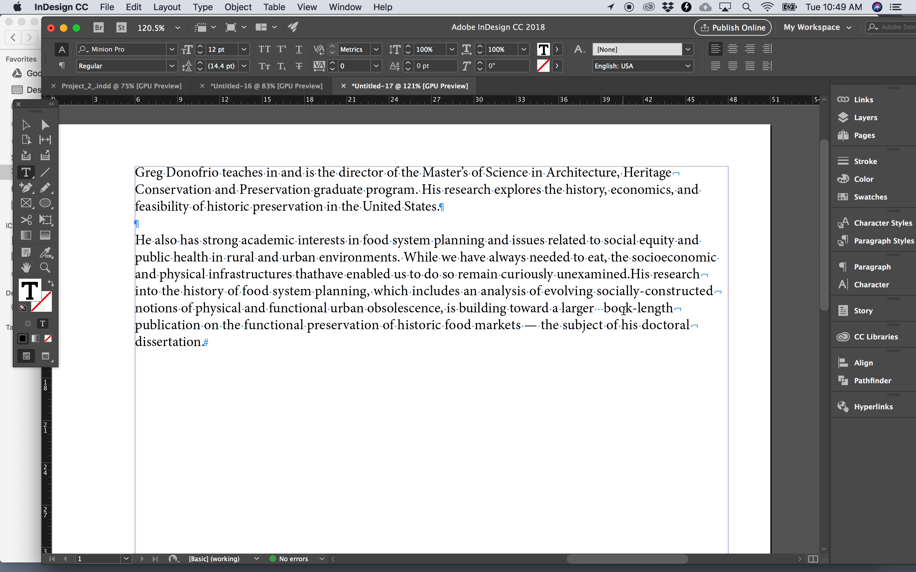
left_click(604, 309)
key("BackSpace")
key("BackSpace")
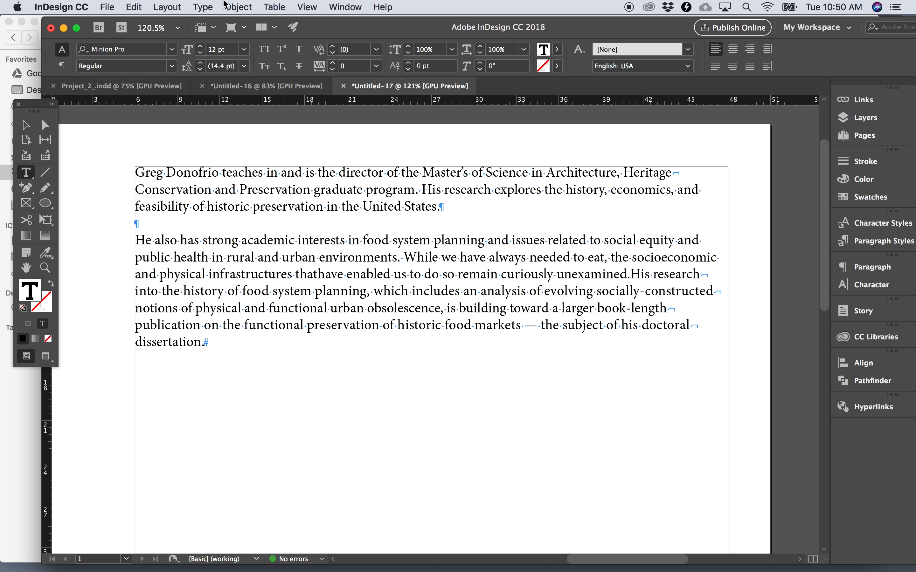
left_click(238, 7)
mouse_move(197, 11)
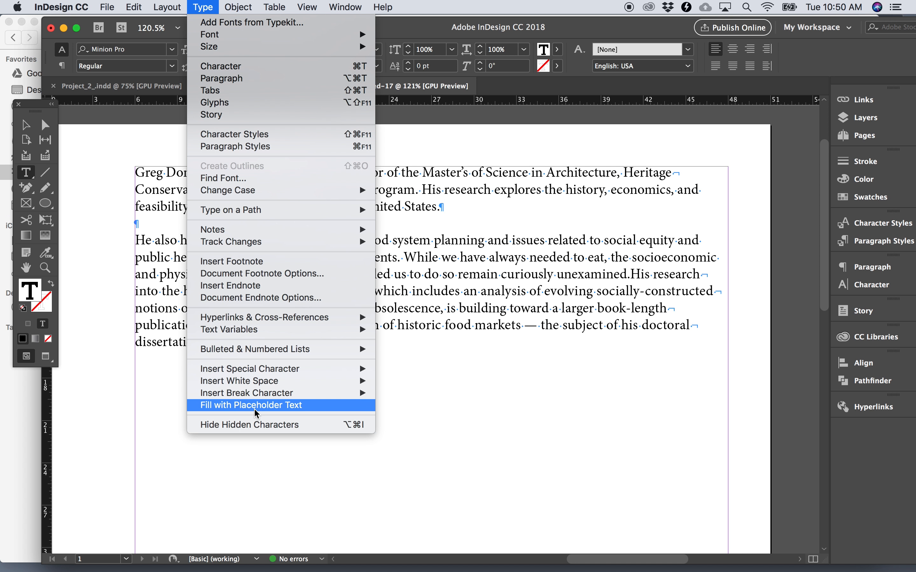
left_click(506, 349)
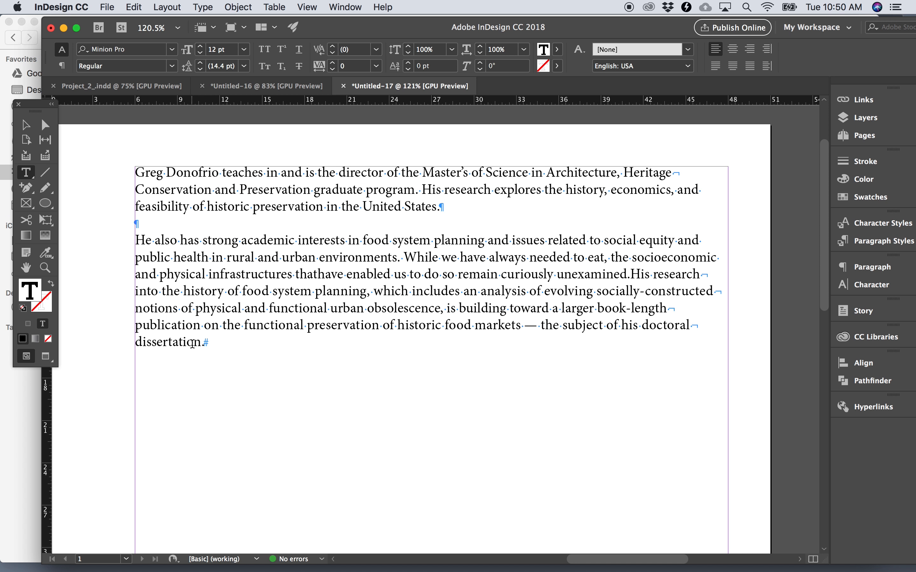
- Leave text editing, select the text frame as an object and view the whole page at 50% zoom
left_click(208, 340)
scroll(208, 333, "down", 1)
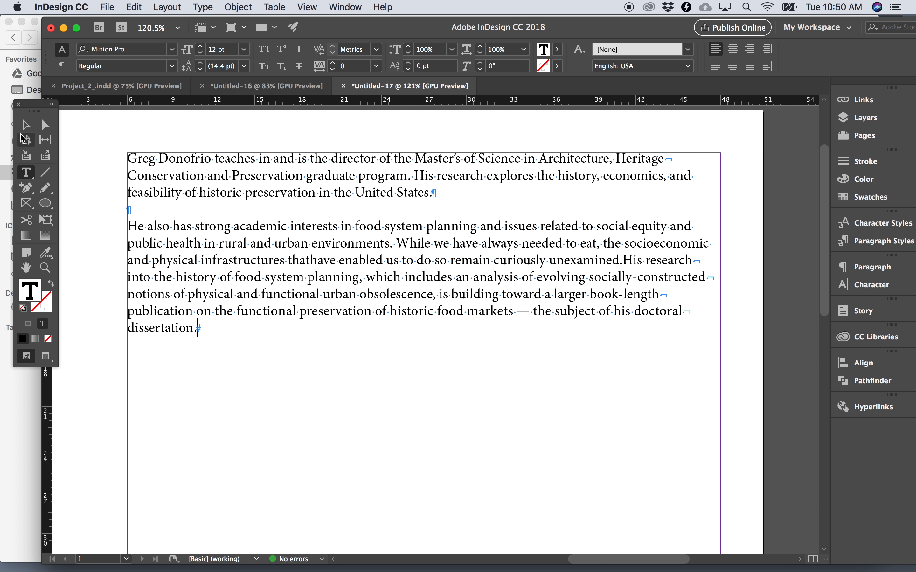
left_click(26, 125)
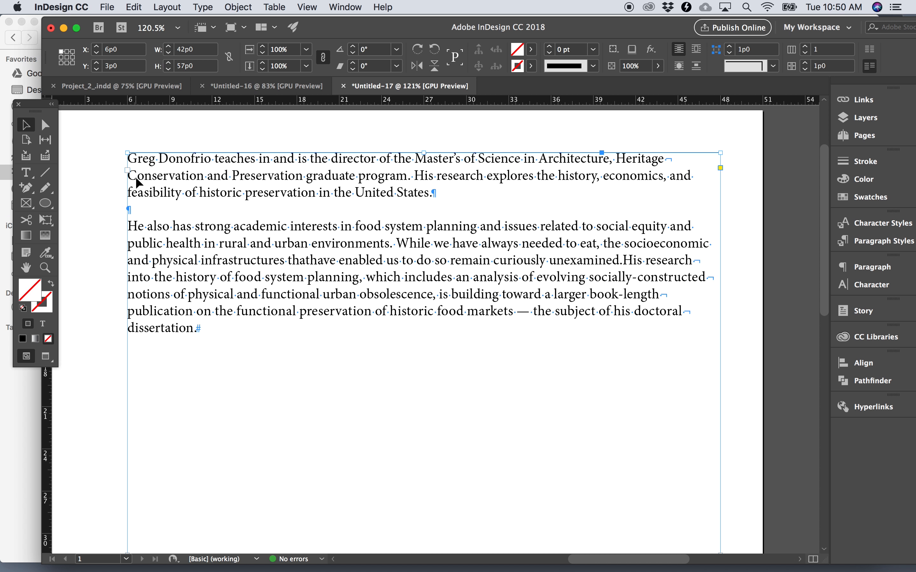
key("super+minus")
key("super+minus")
key("super+minus")
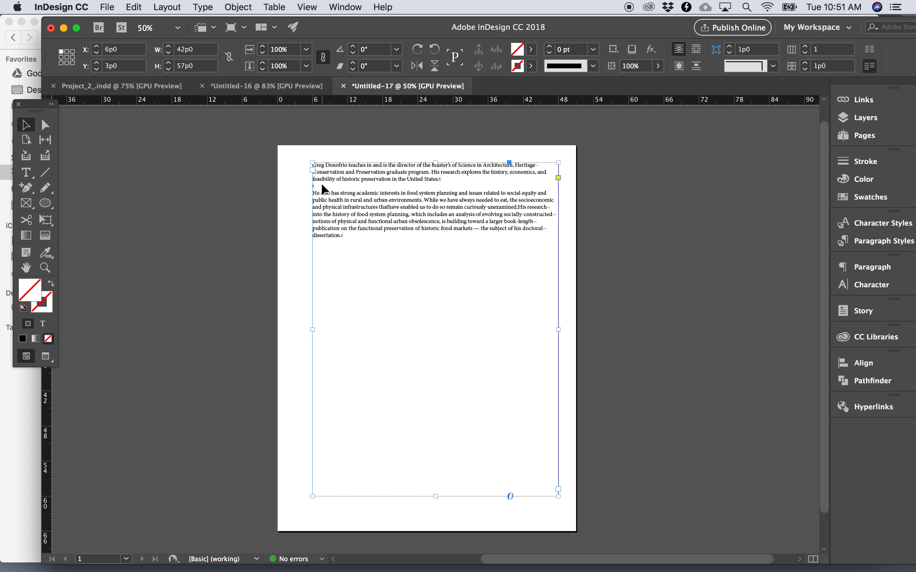
left_click(212, 6)
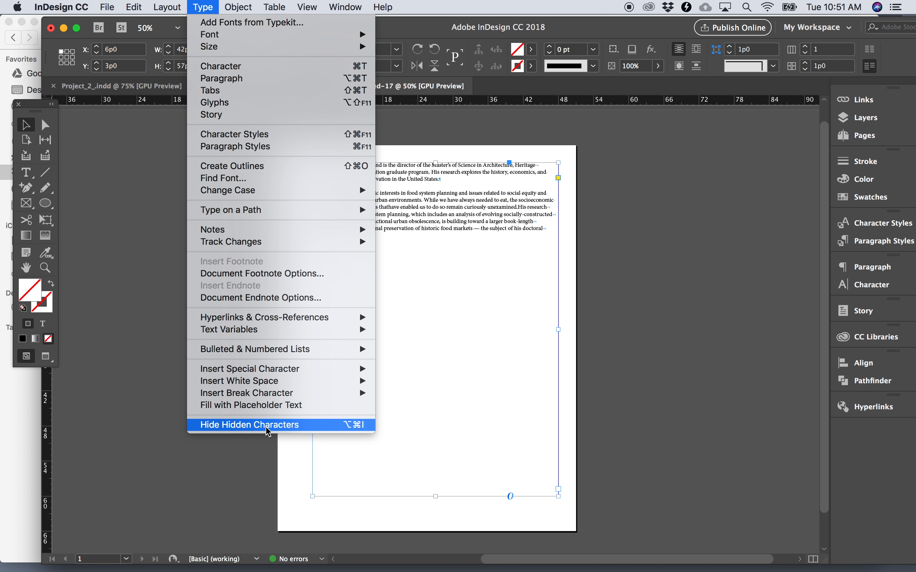
left_click(121, 404)
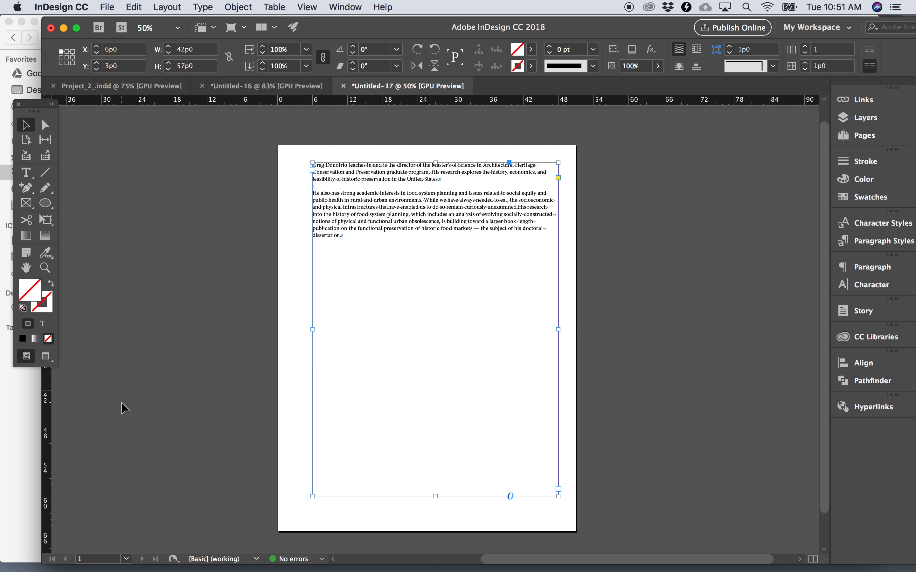